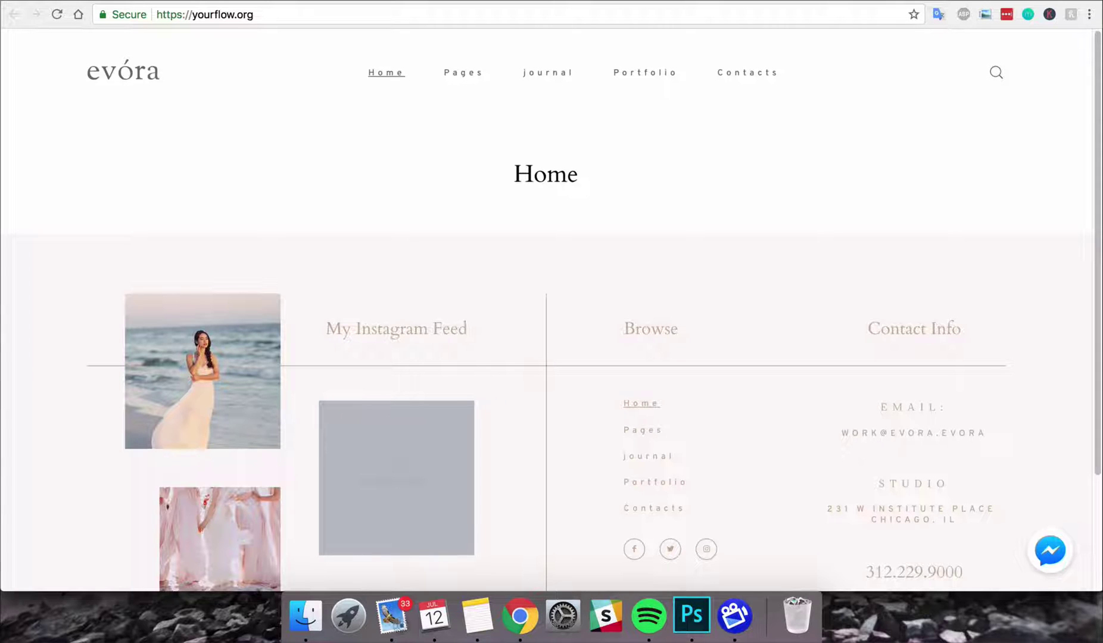
Go from the live site to wp-admin Plugins and open Add New
key(super+w)
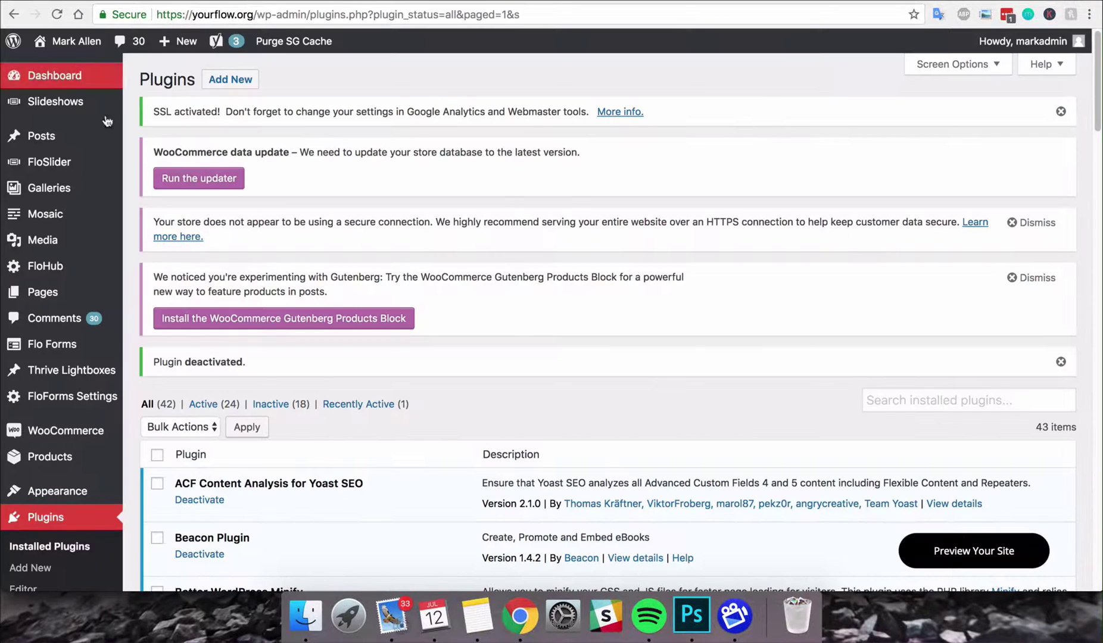
triple_click(134, 226)
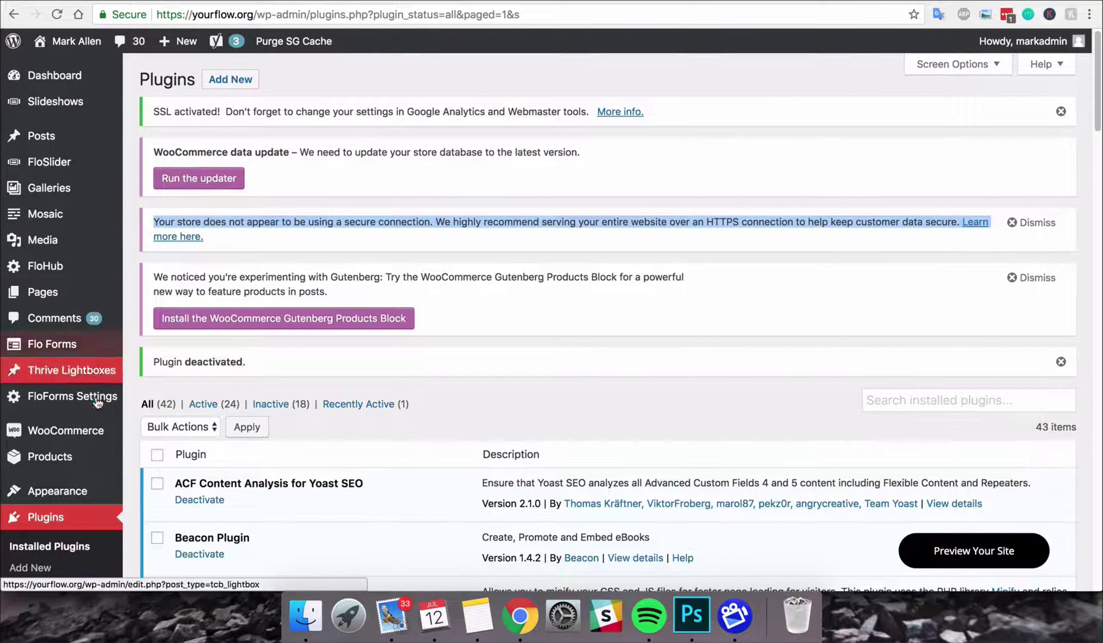
scroll(97, 404, down, 3)
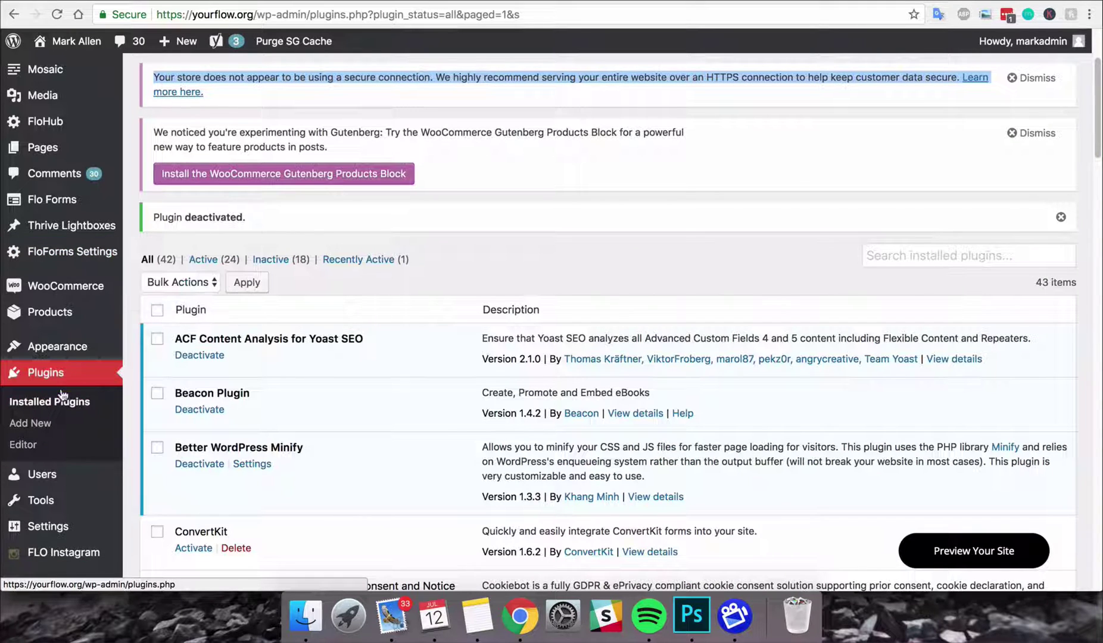
scroll(147, 289, up, 3)
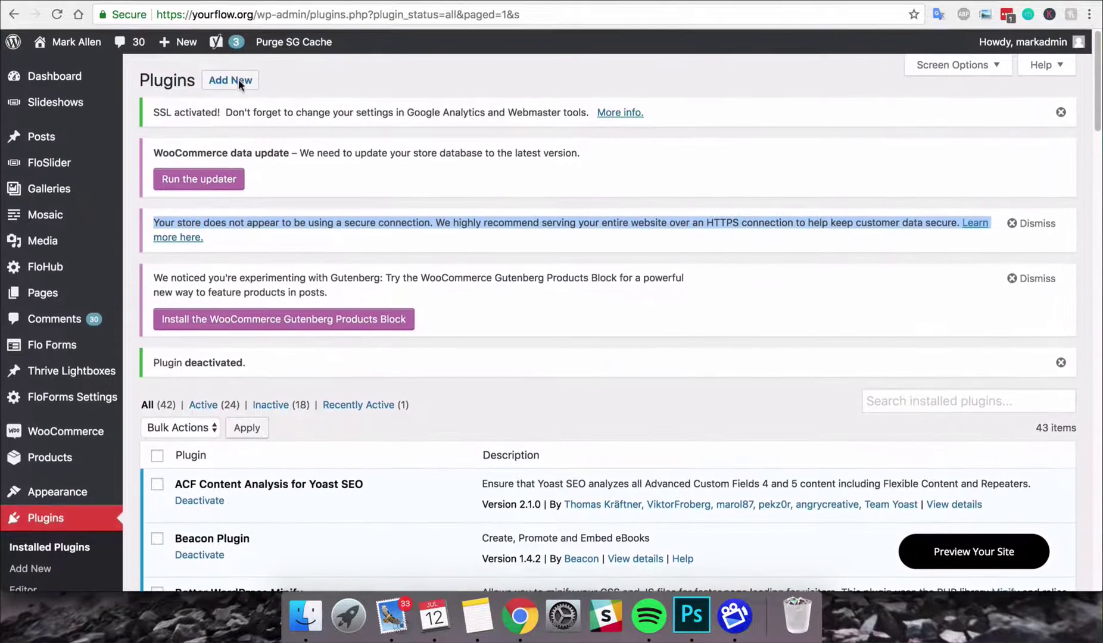
click(236, 80)
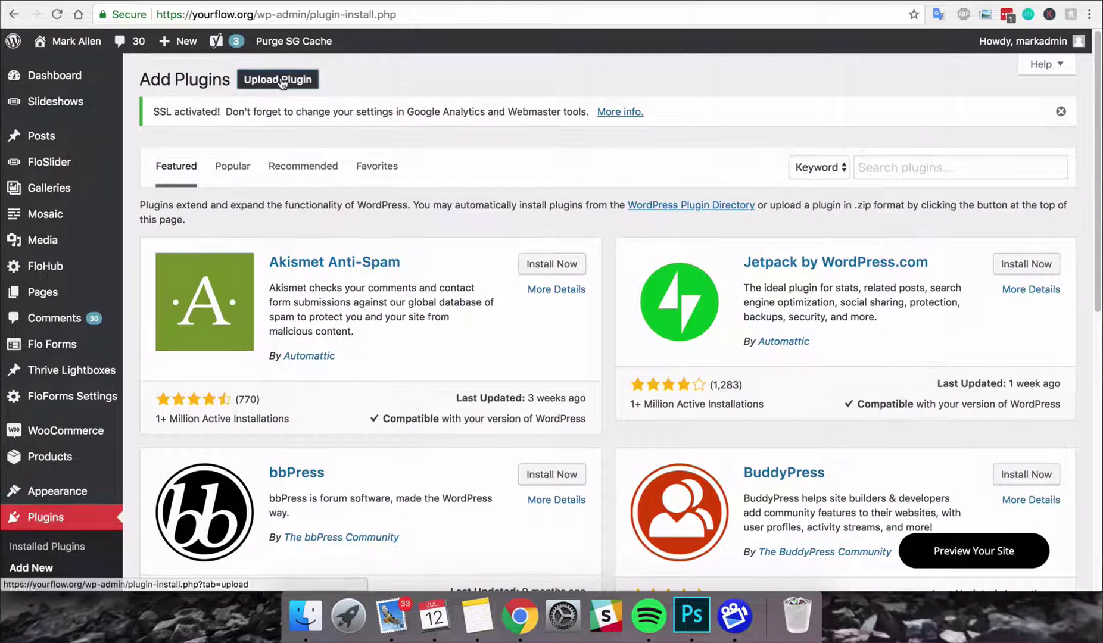
Upload flo-bakery.zip through Upload Plugin, install it and activate it
click(278, 79)
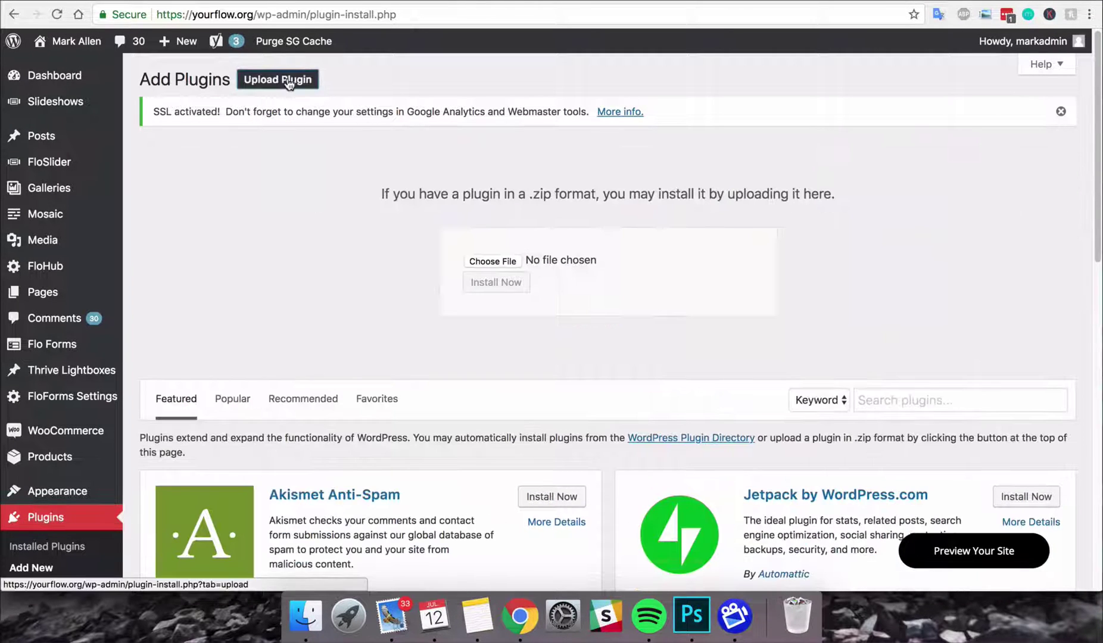
click(472, 260)
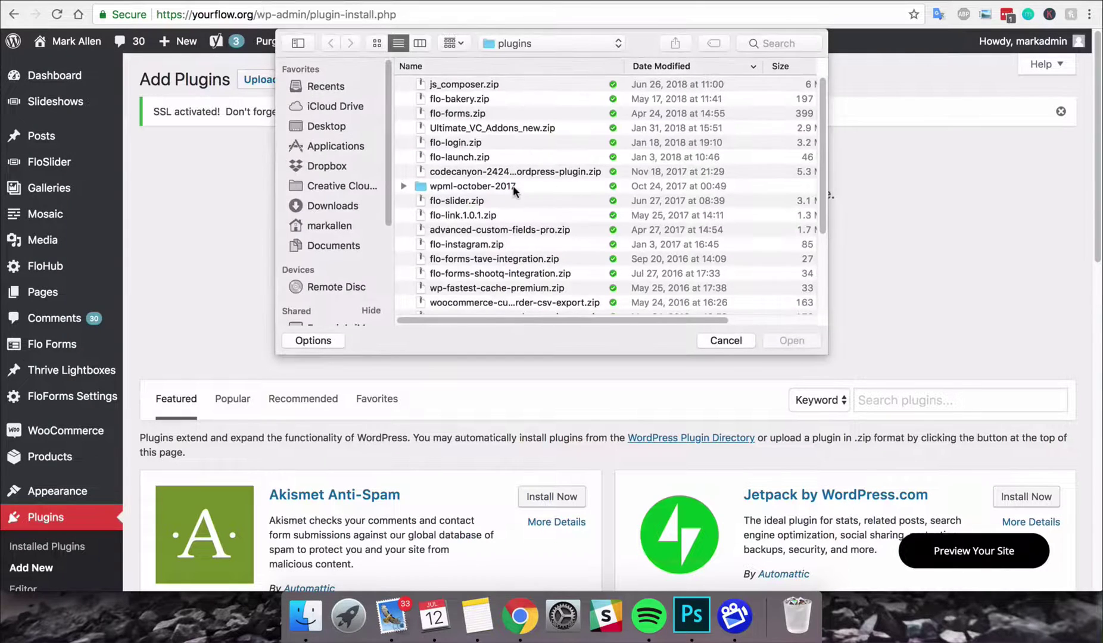
click(476, 100)
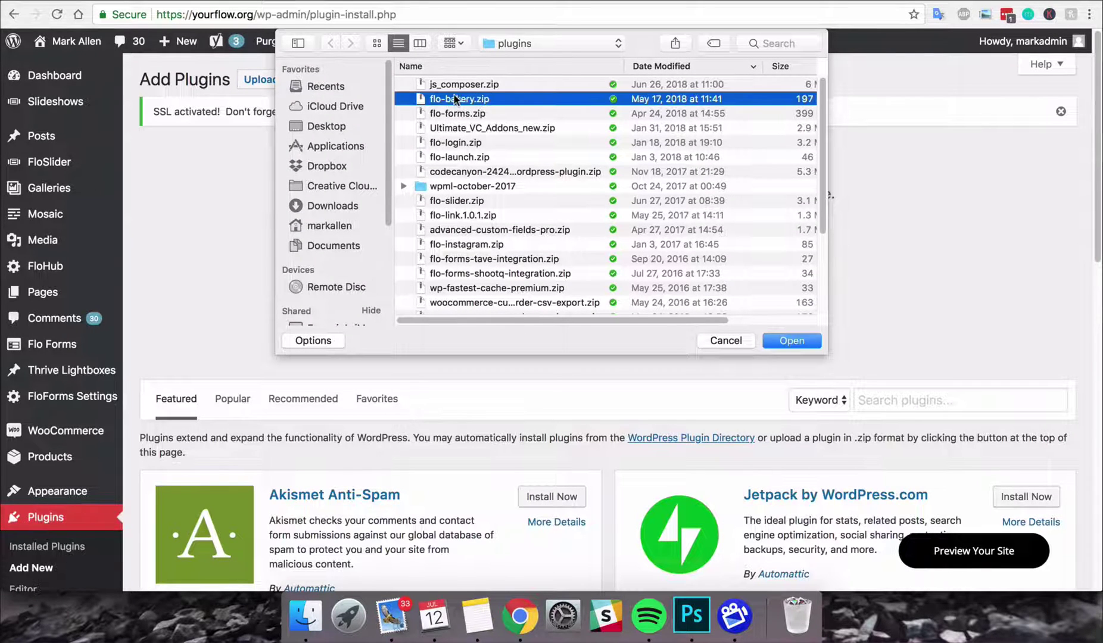
click(793, 342)
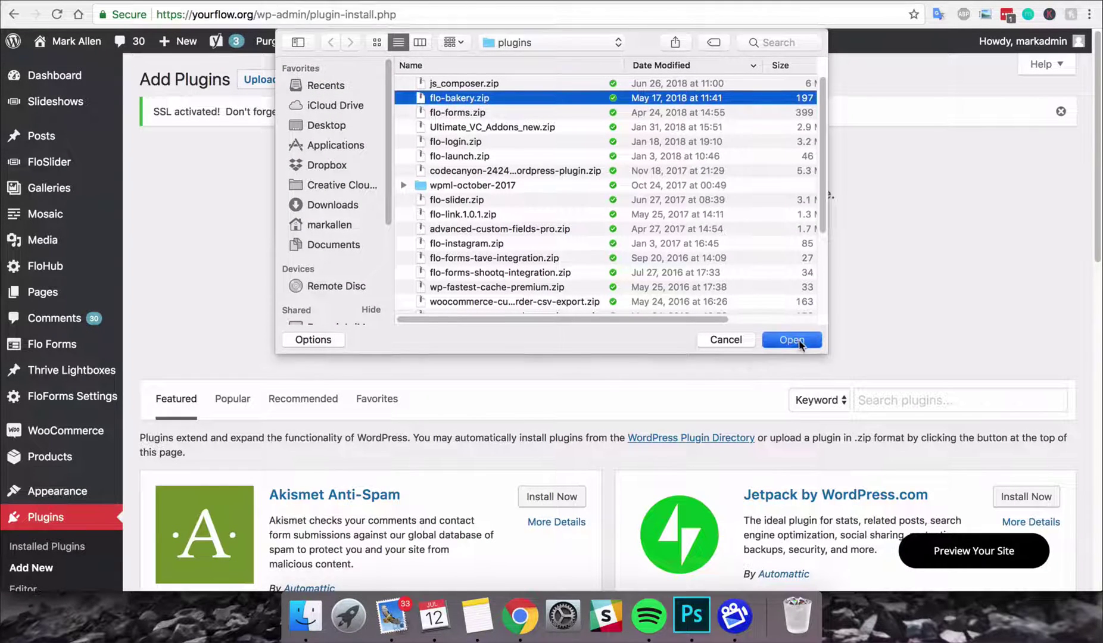
click(504, 283)
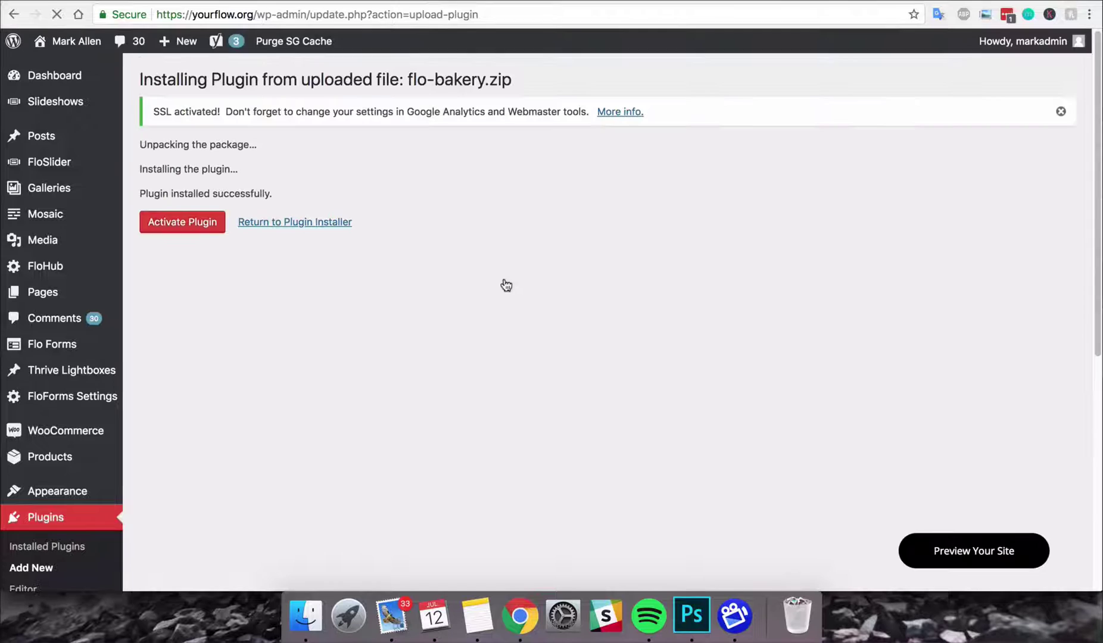
click(205, 224)
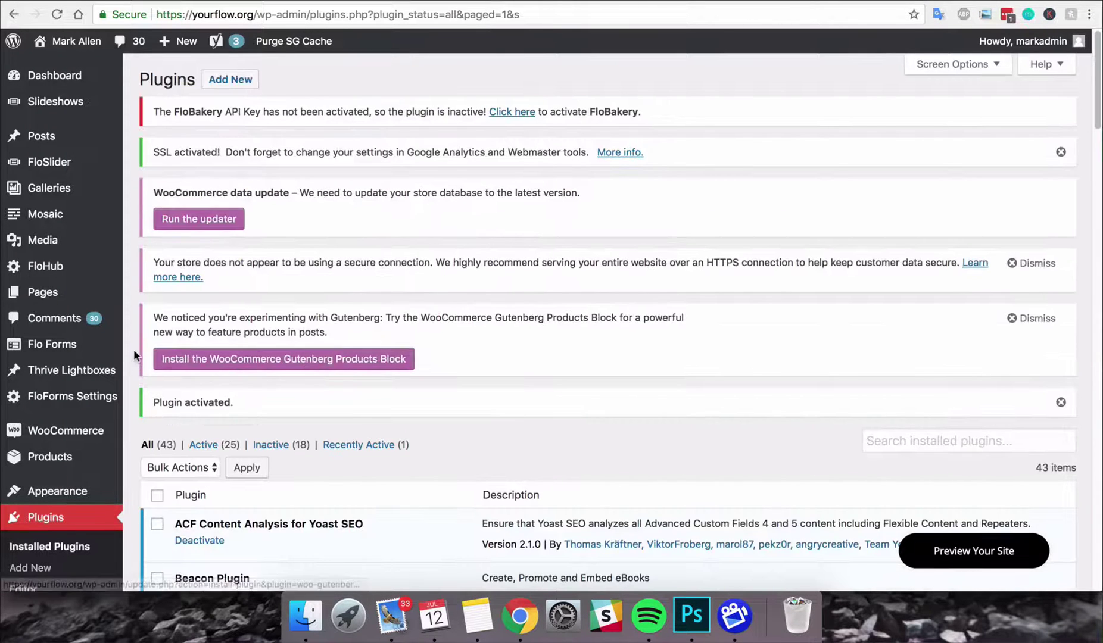
mouse_move(43, 292)
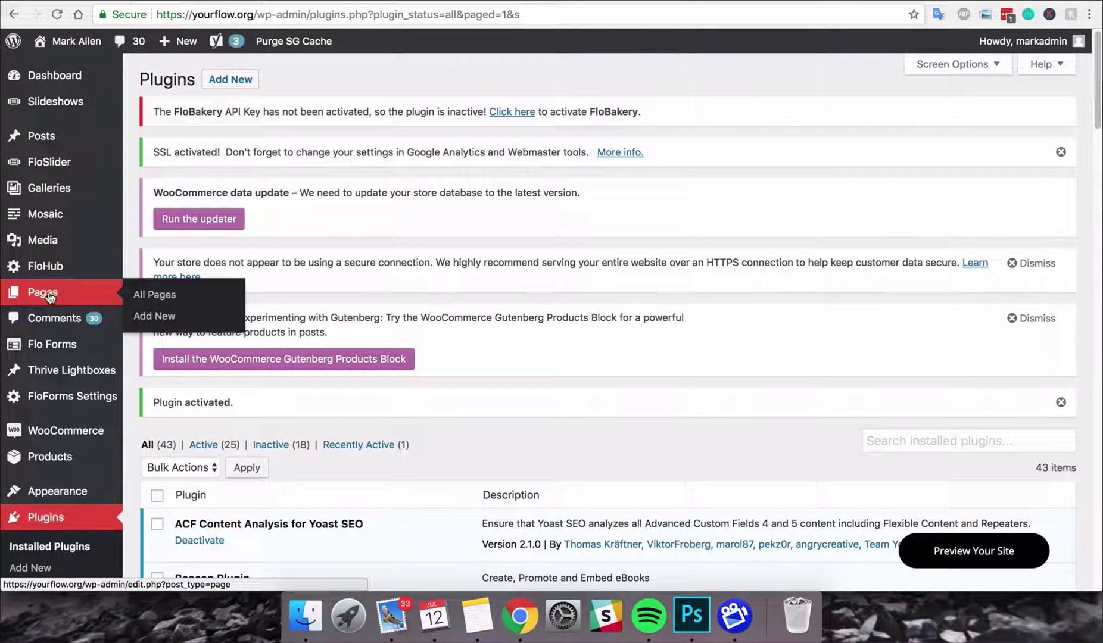
Open the Home — Front Page from All Pages and show its Layout tab
click(49, 297)
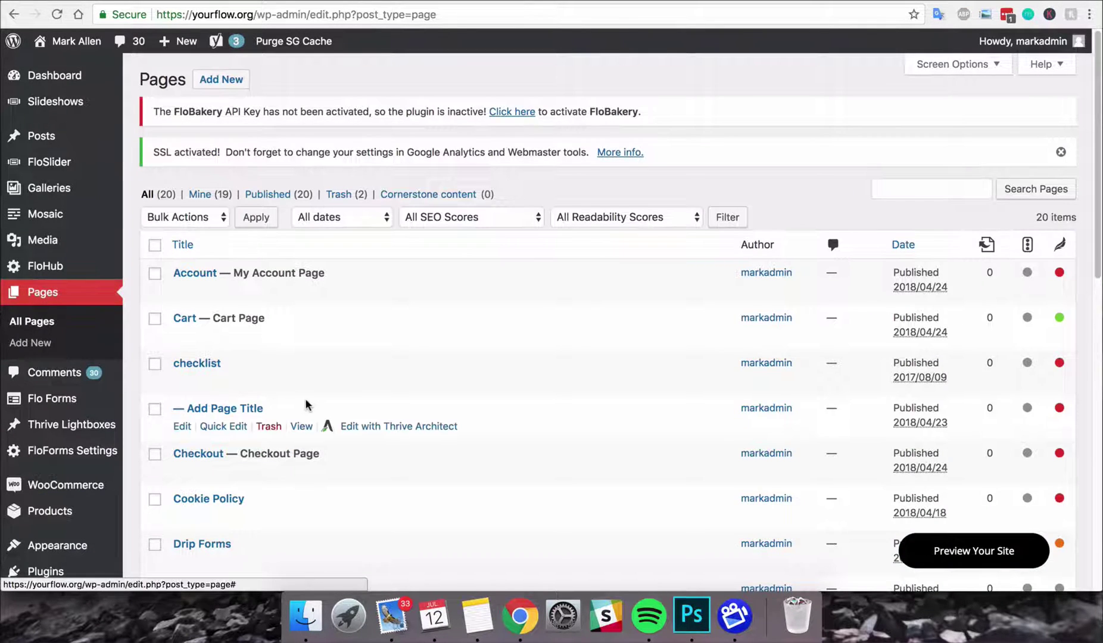
scroll(306, 410, down, 5)
scroll(304, 416, down, 4)
scroll(304, 417, down, 2)
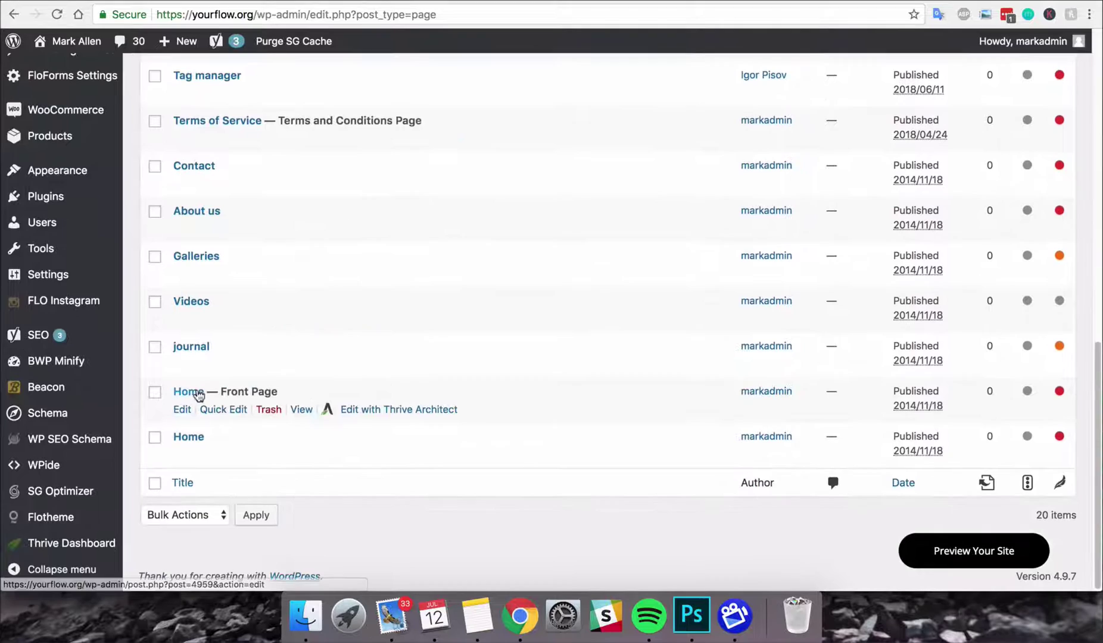
click(197, 395)
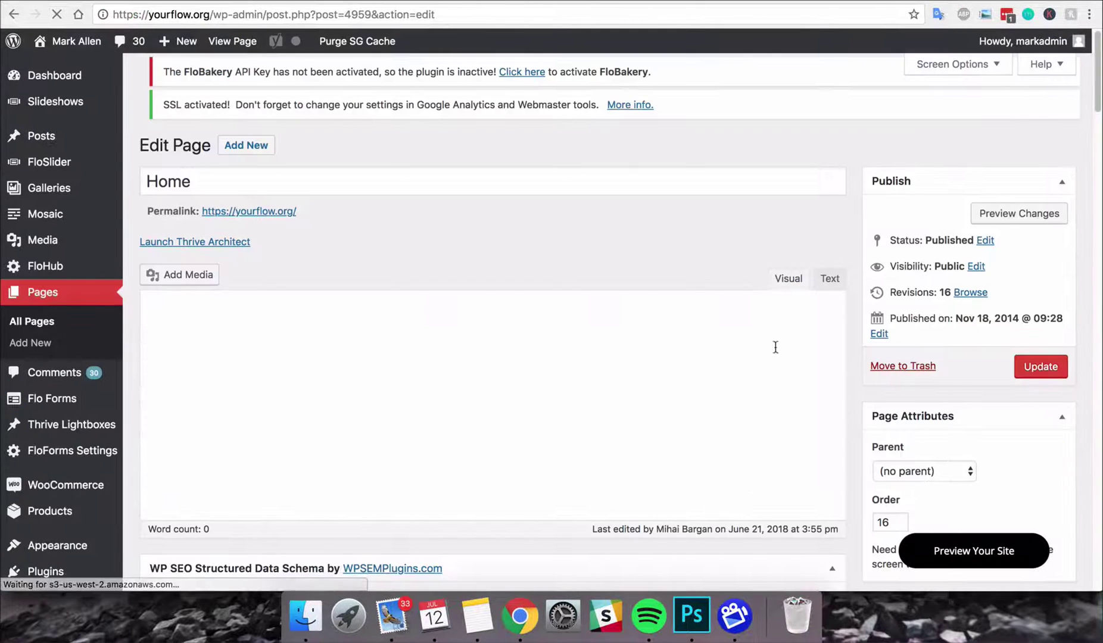
scroll(561, 248, down, 3)
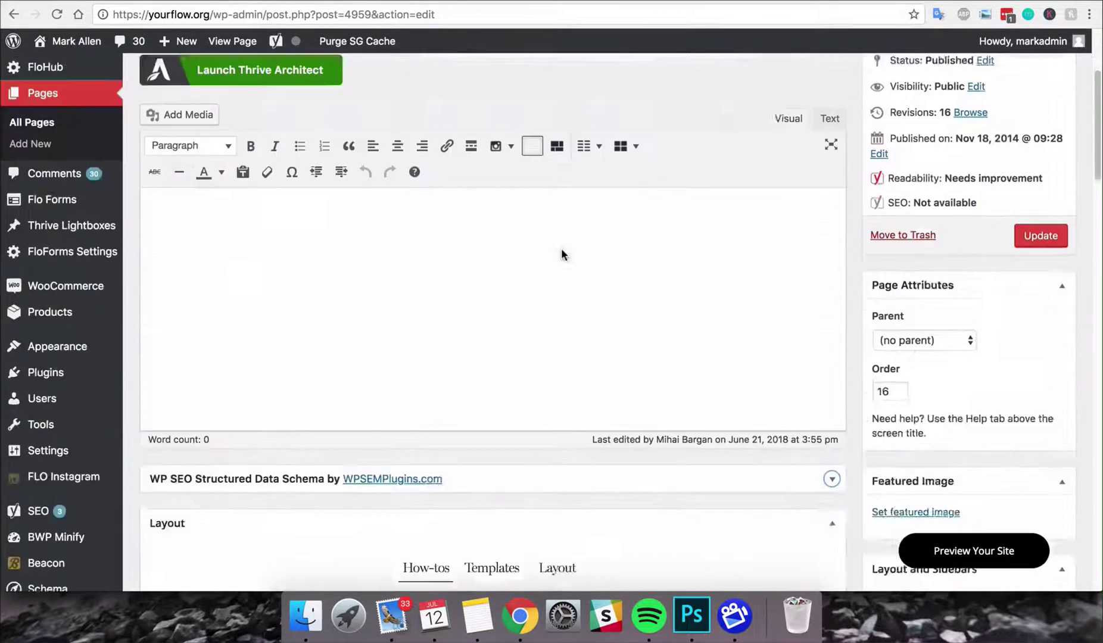
scroll(561, 248, down, 4)
scroll(568, 242, down, 1)
click(567, 227)
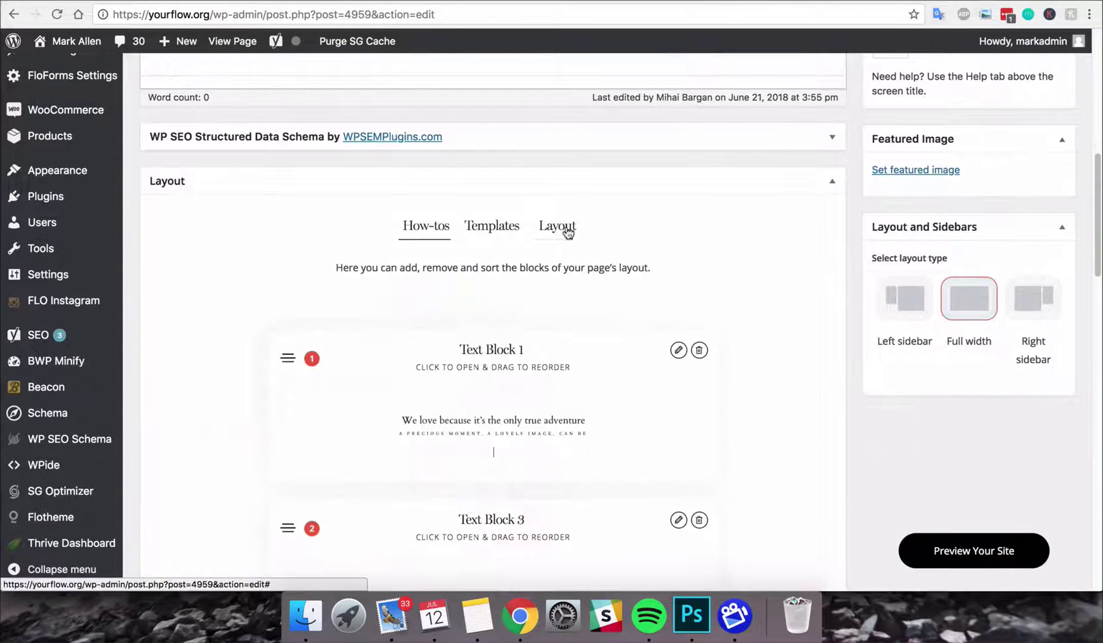
scroll(691, 276, down, 3)
scroll(691, 276, down, 5)
scroll(691, 275, down, 3)
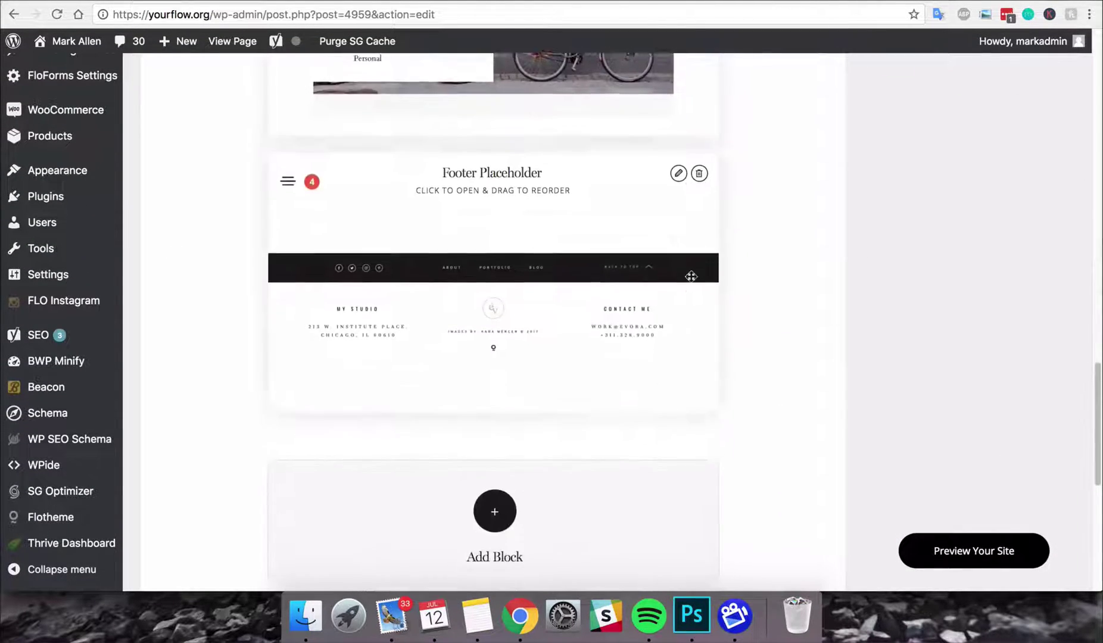
Open the block picker below the Footer Placeholder to reach the Bakery blocks
click(493, 414)
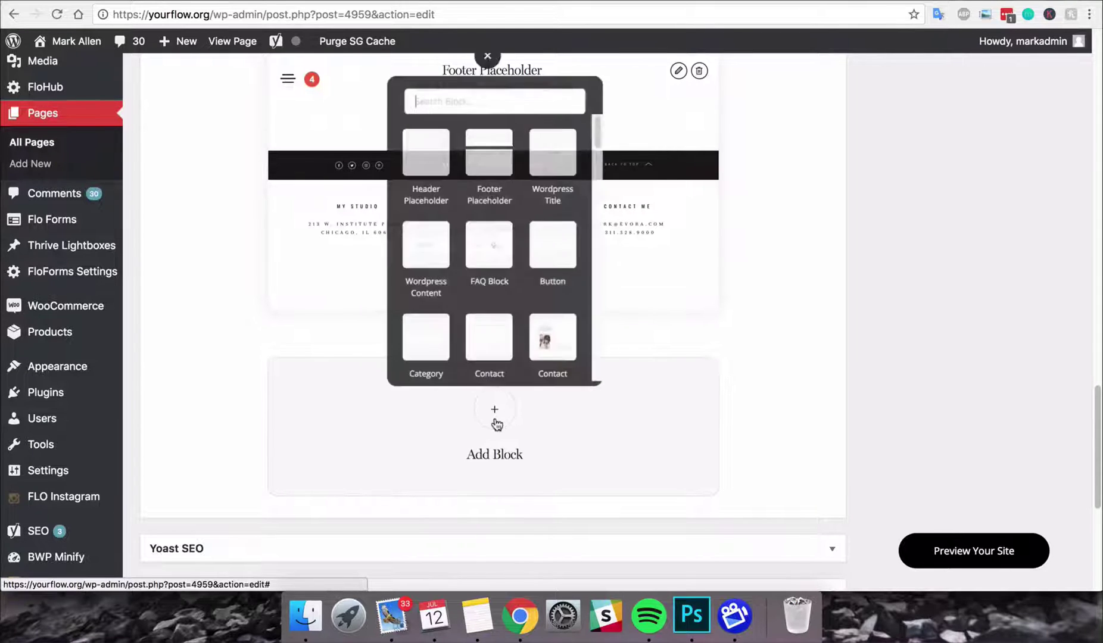
scroll(524, 200, down, 10)
scroll(530, 224, down, 10)
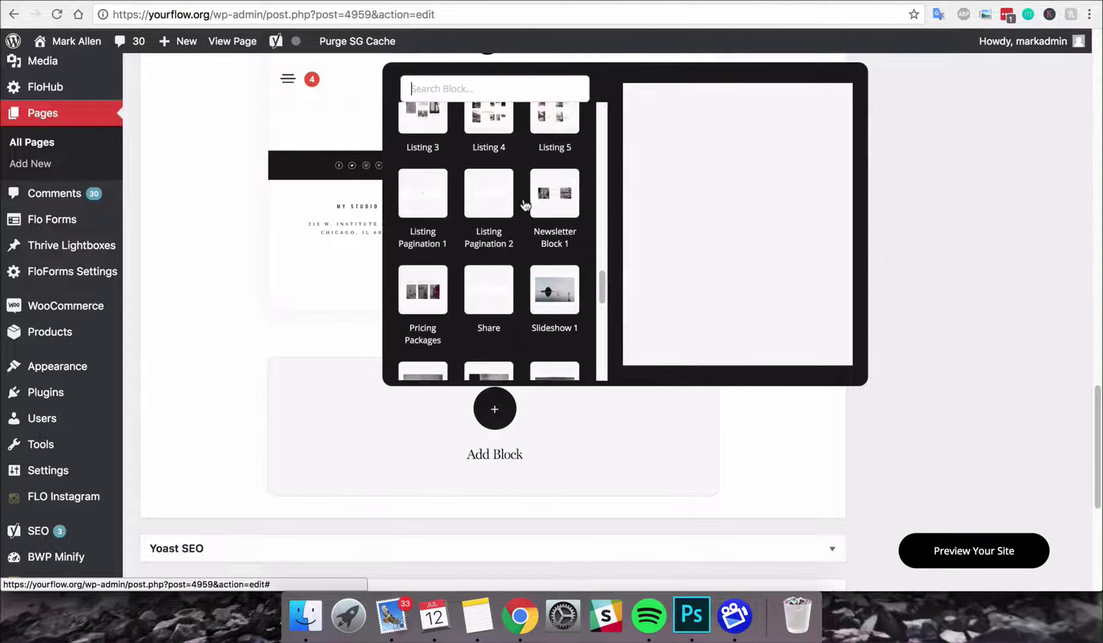
scroll(538, 250, down, 10)
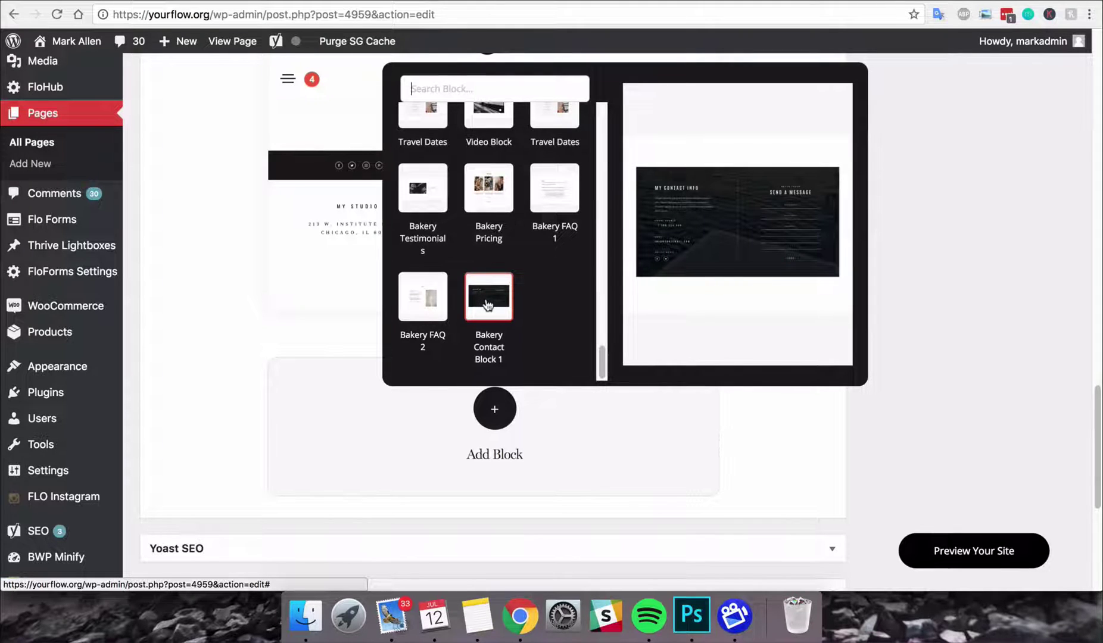
scroll(541, 294, up, 1)
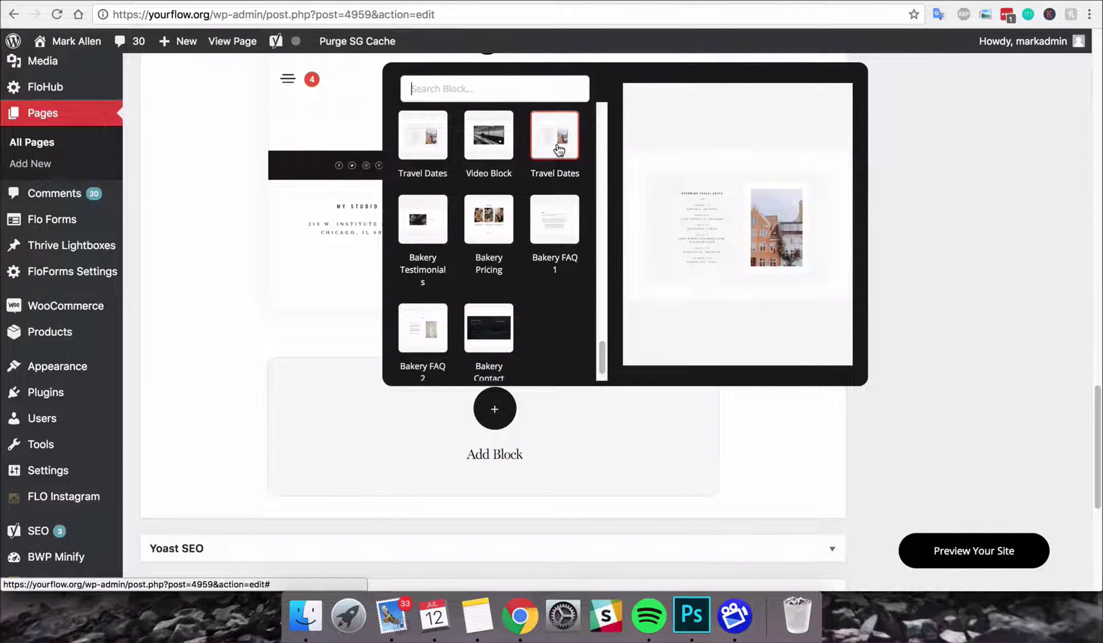
Insert the Bakery Pricing block and open its edit options with the pencil icon
click(486, 229)
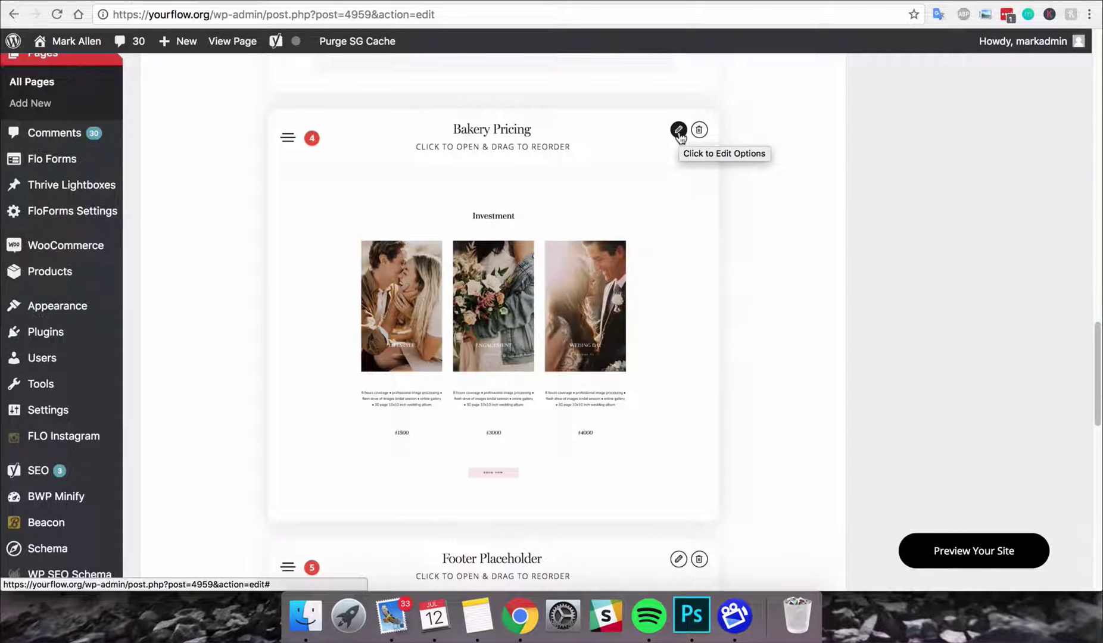
click(679, 131)
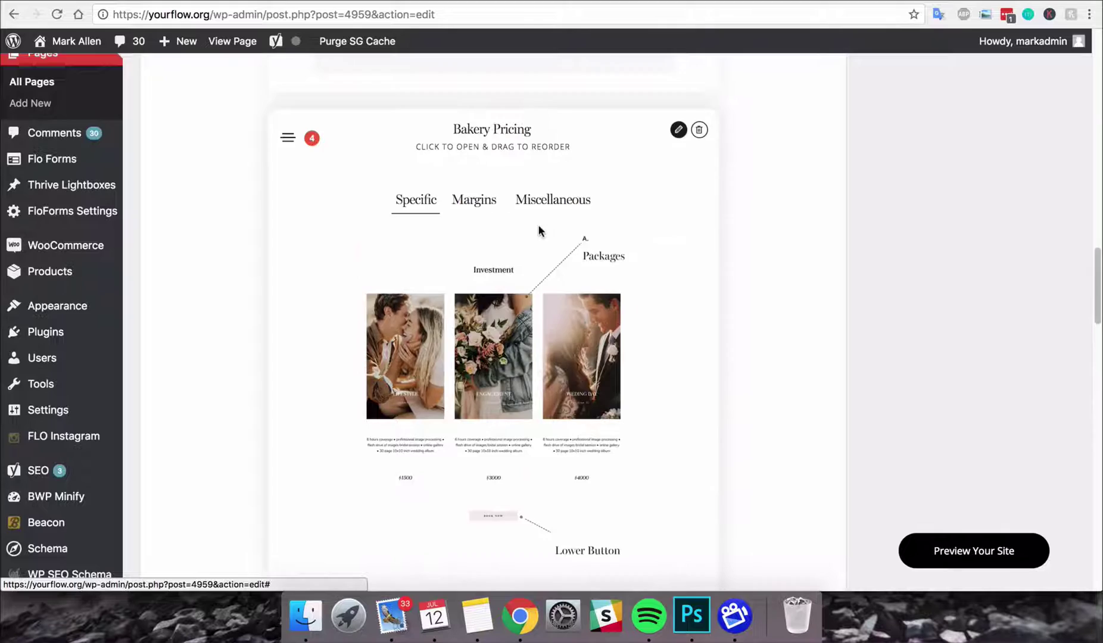
scroll(538, 227, down, 5)
scroll(538, 230, down, 3)
click(492, 188)
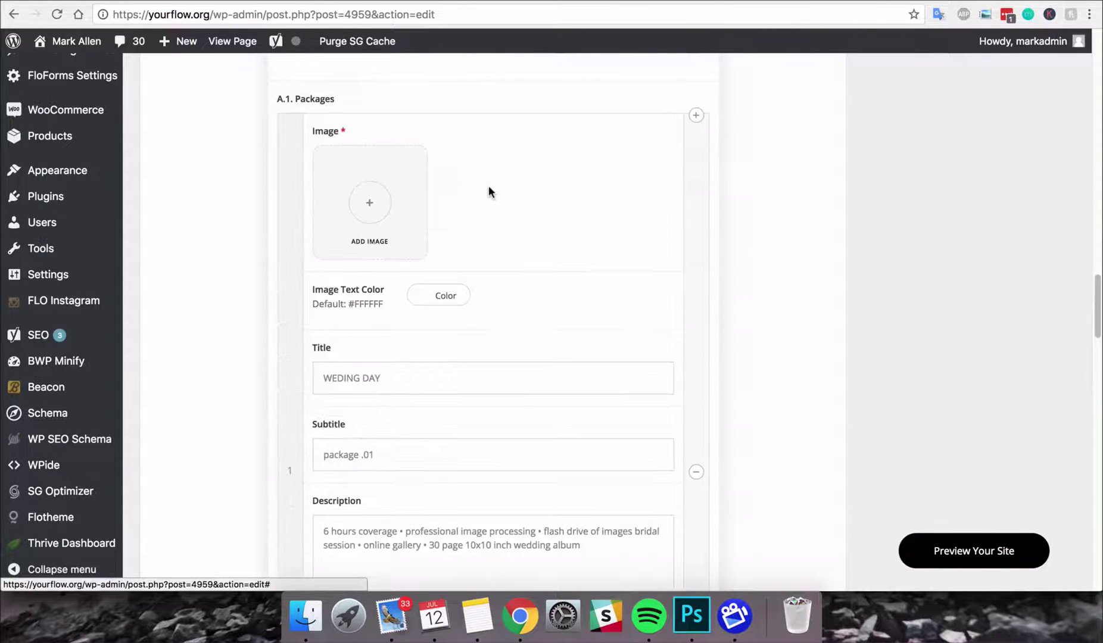
scroll(488, 185, down, 3)
scroll(481, 250, down, 4)
scroll(482, 251, up, 2)
scroll(482, 250, up, 5)
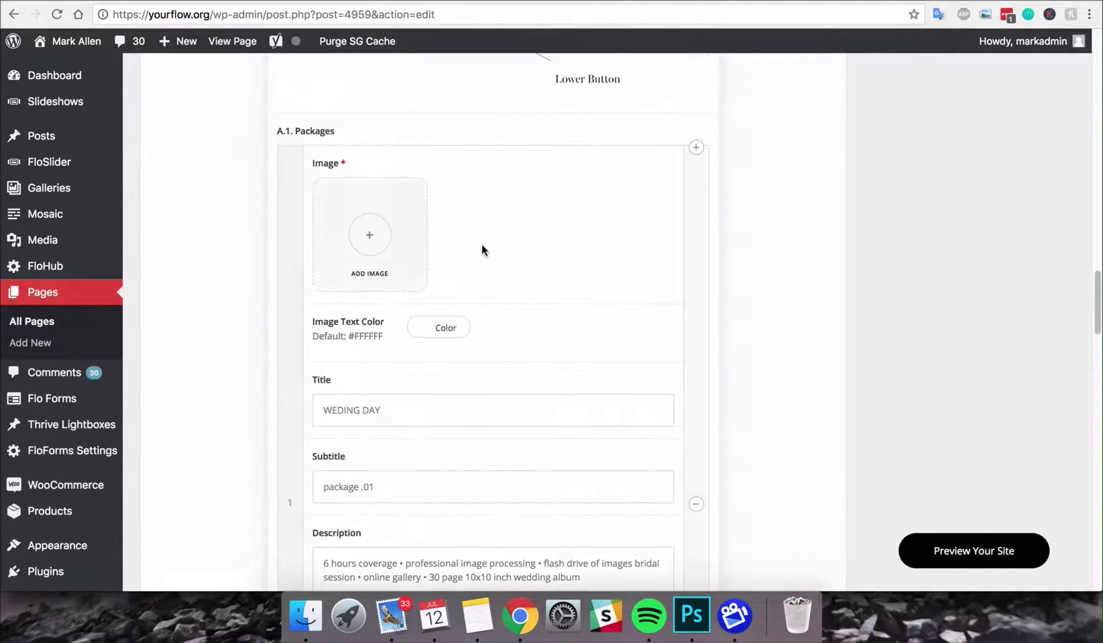
scroll(482, 250, down, 2)
scroll(481, 244, up, 3)
scroll(480, 244, up, 1)
scroll(481, 245, up, 2)
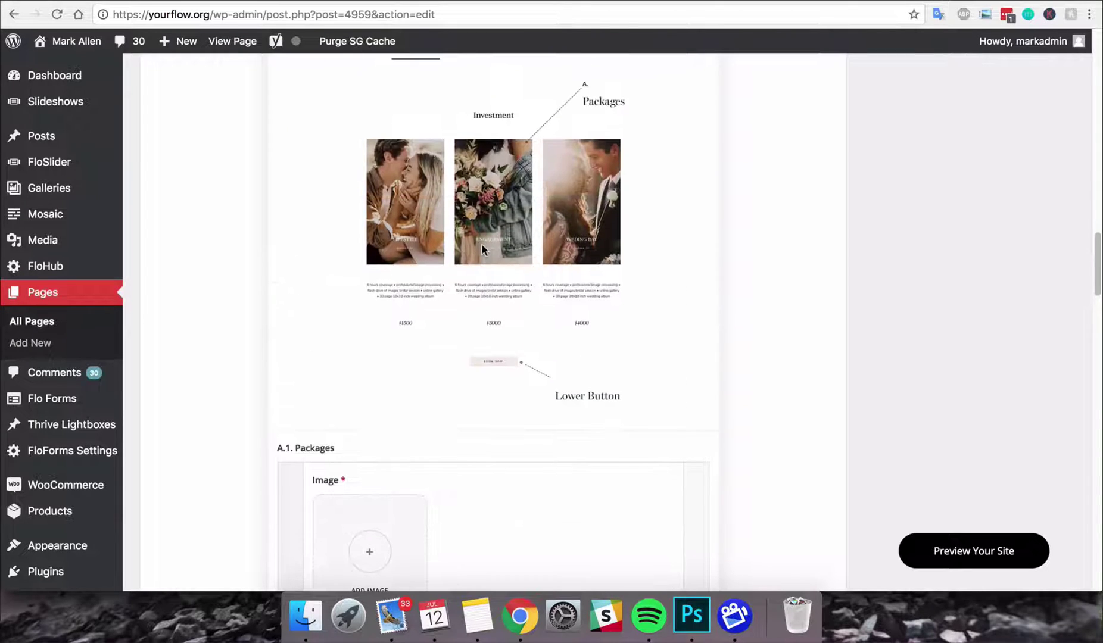
scroll(480, 244, up, 1)
scroll(603, 189, up, 1)
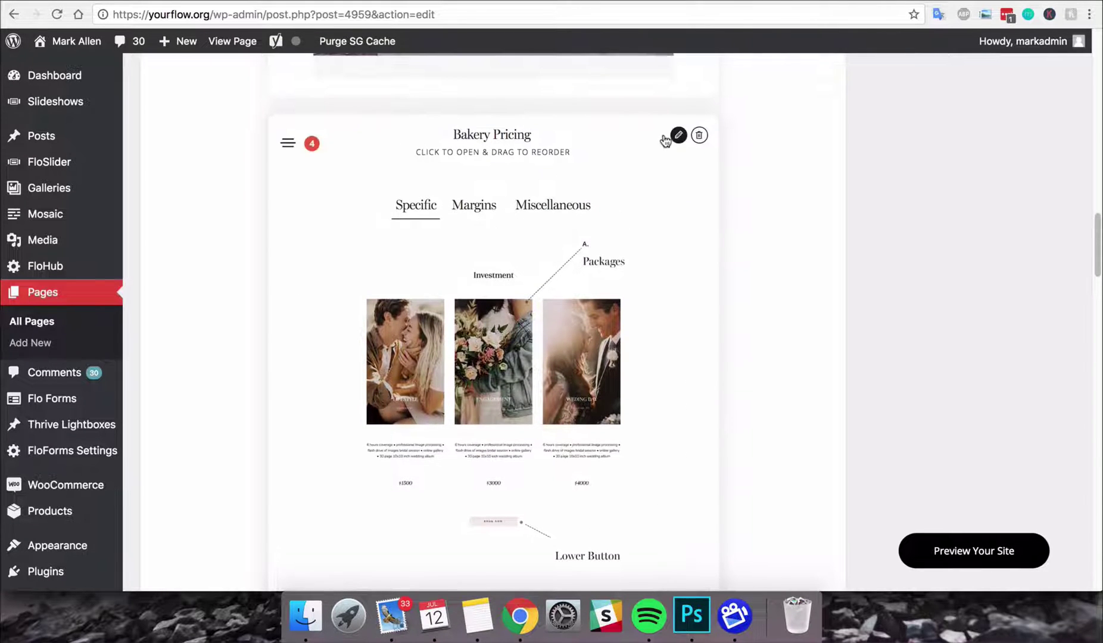